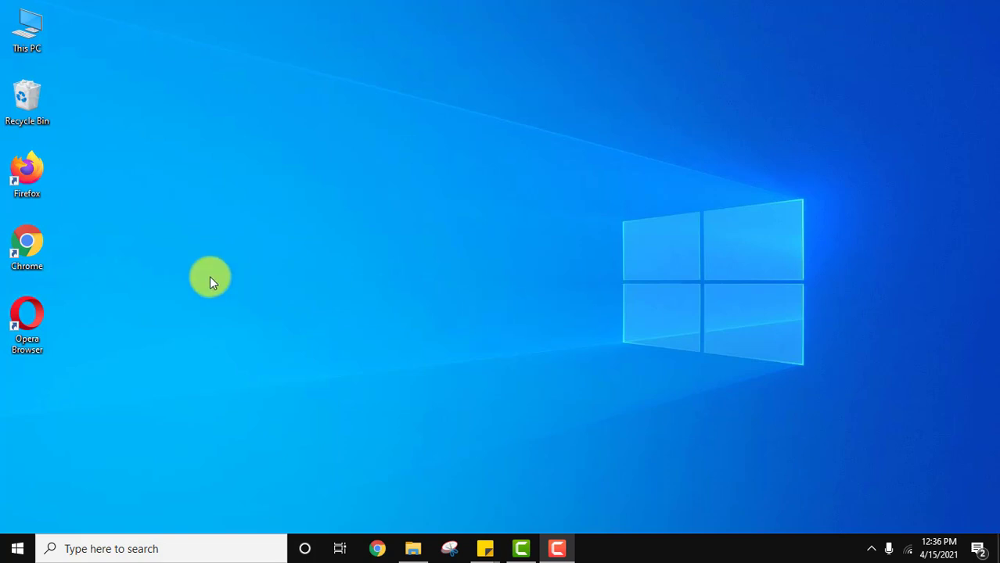
# Launch Firefox from its desktop shortcut to get a New Tab page
pyautogui.doubleClick(25, 186)
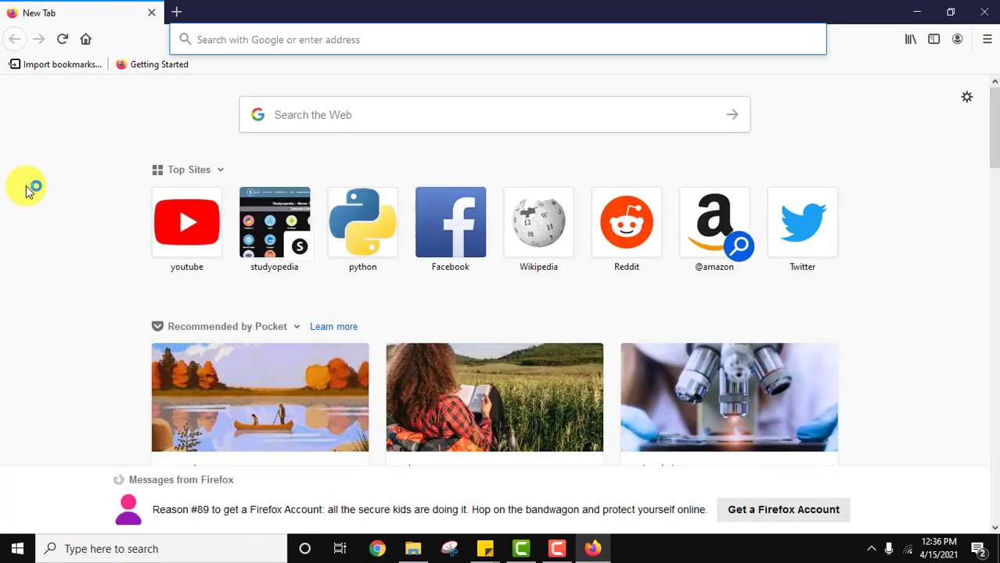
# From the Add-ons Manager's Extensions page, search for 'full web page screen capture'
pyautogui.click(988, 41)
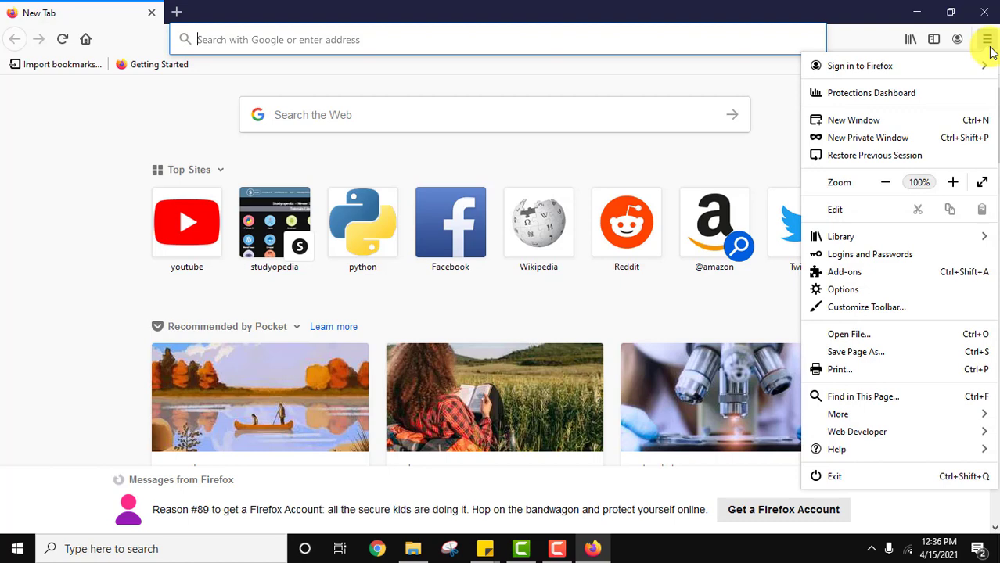
pyautogui.click(849, 274)
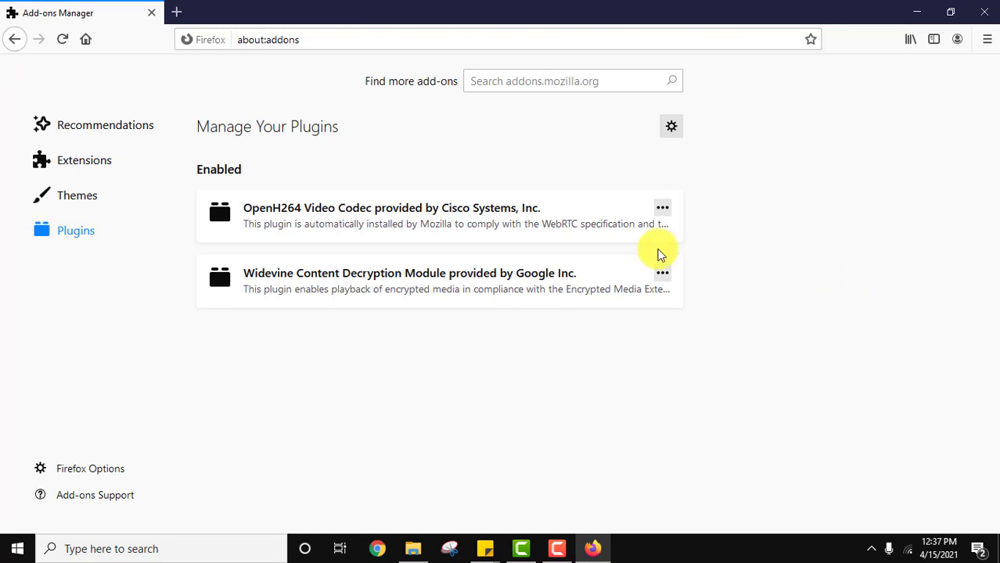
pyautogui.click(94, 163)
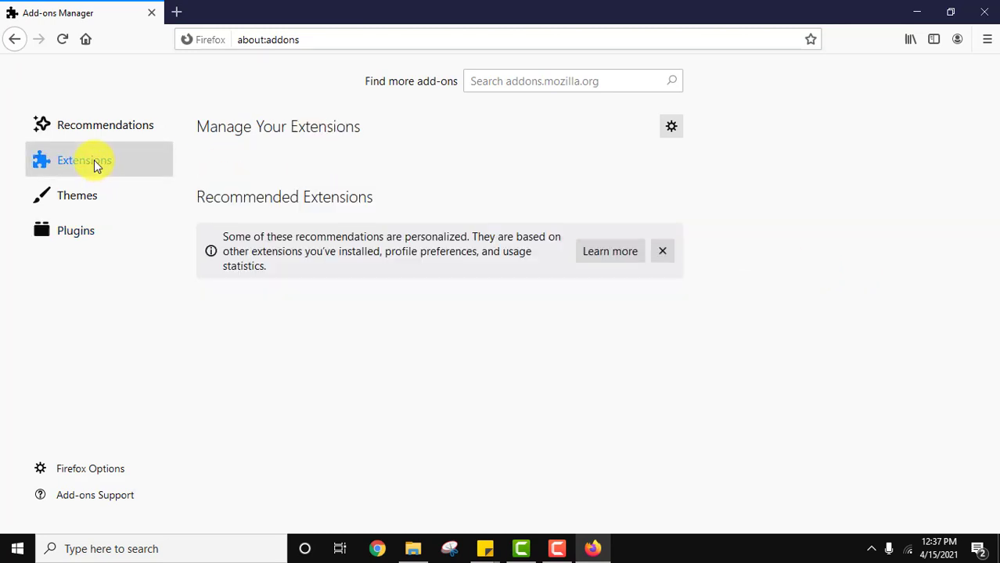
pyautogui.click(539, 79)
pyautogui.write('full web pa')
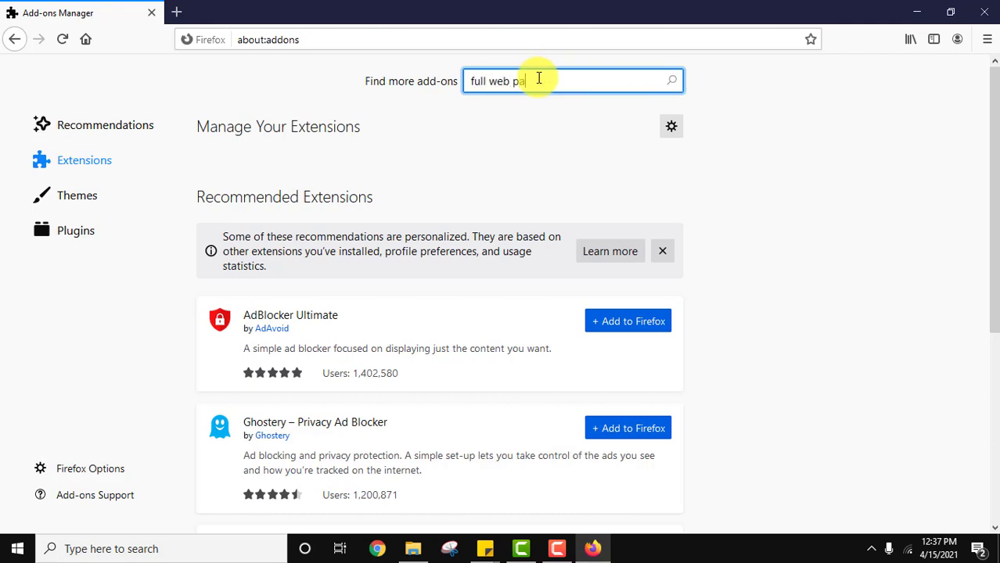
pyautogui.write('ge screen capture')
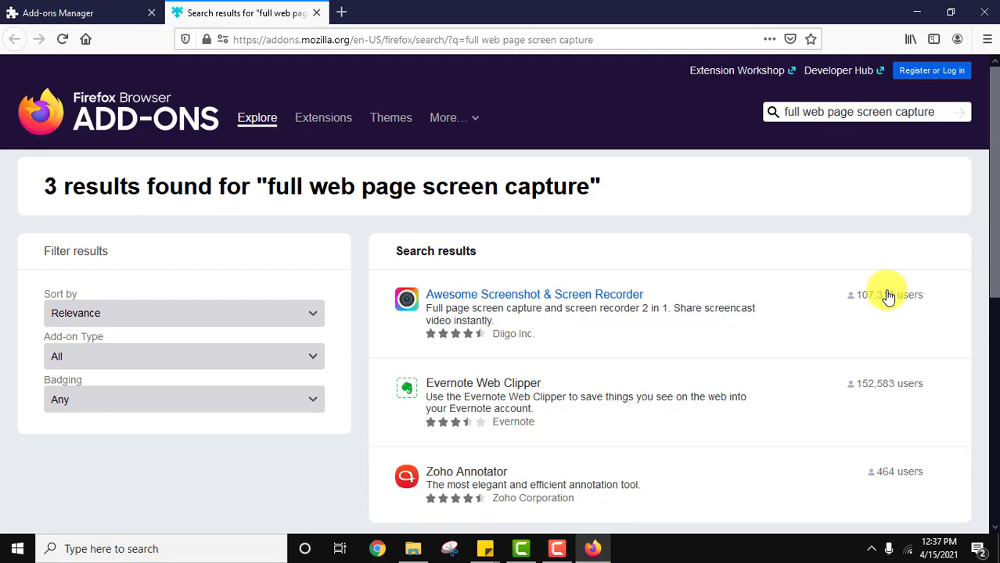
# Add Awesome Screenshot & Screen Recorder to Firefox and grant its requested permissions
pyautogui.click(514, 298)
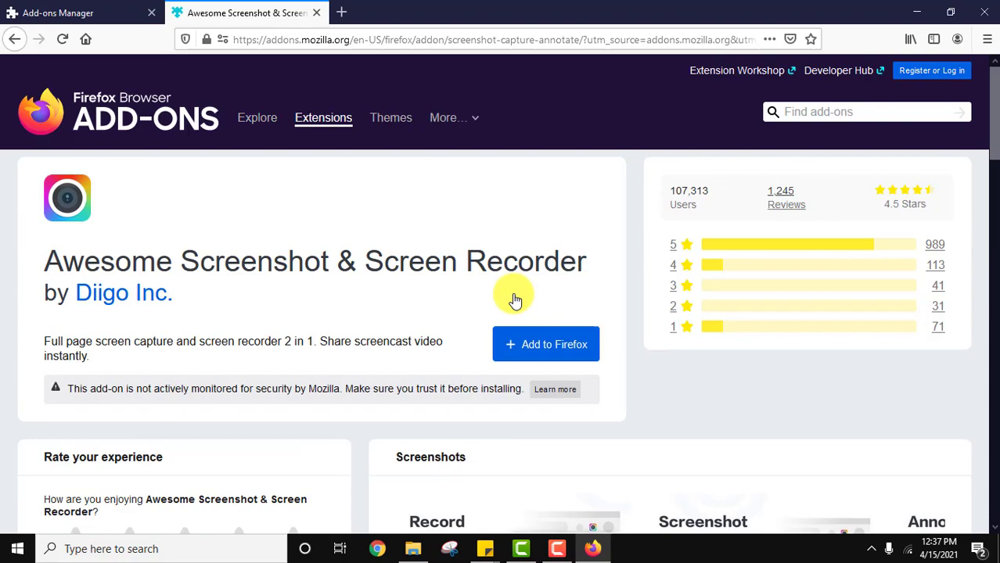
pyautogui.moveTo(989, 138); pyautogui.dragTo(967, 63)
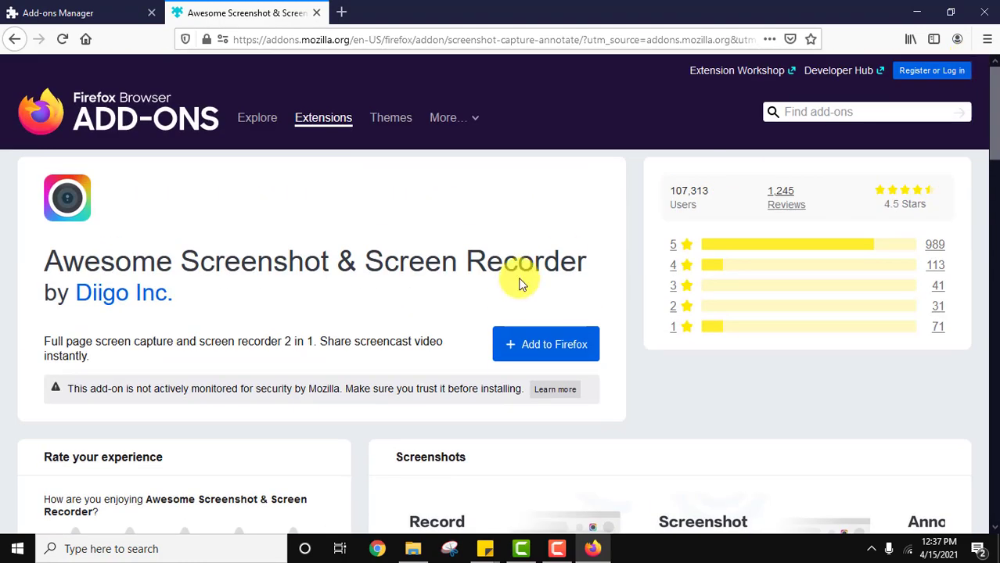
pyautogui.click(539, 354)
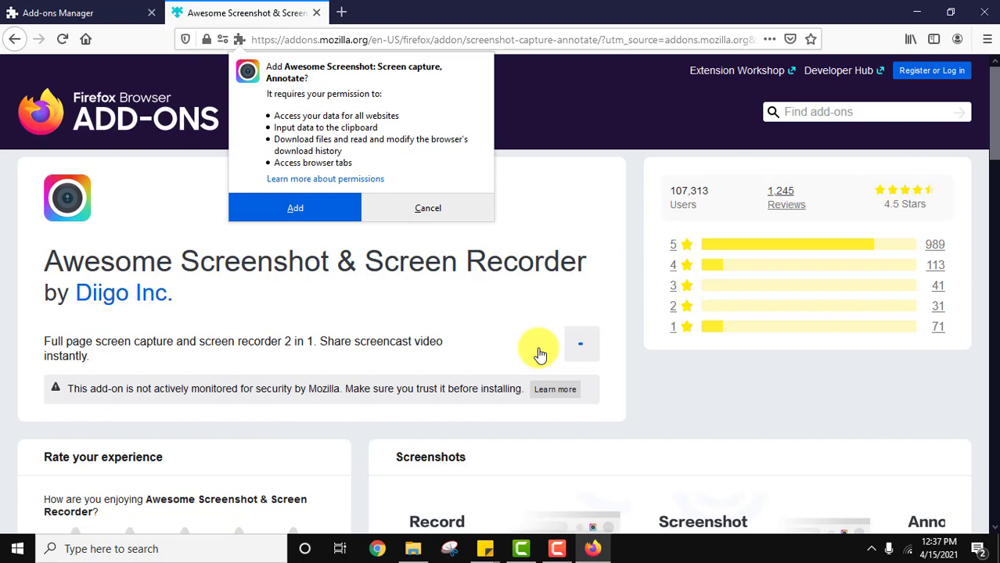
pyautogui.click(302, 209)
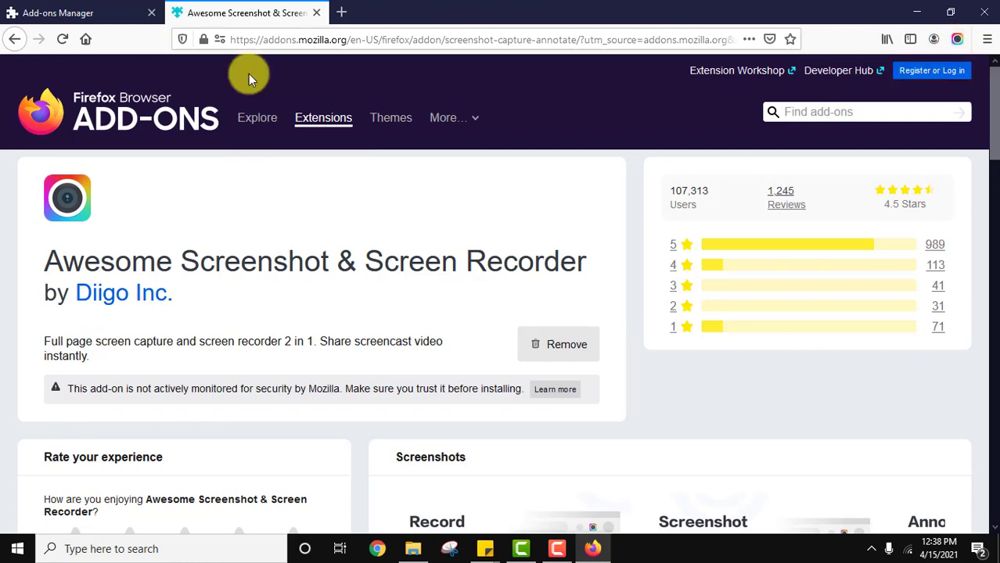
# Open studyopedia.com in a new tab using the suggested address
pyautogui.click(342, 13)
pyautogui.write('s')
pyautogui.press('Right')
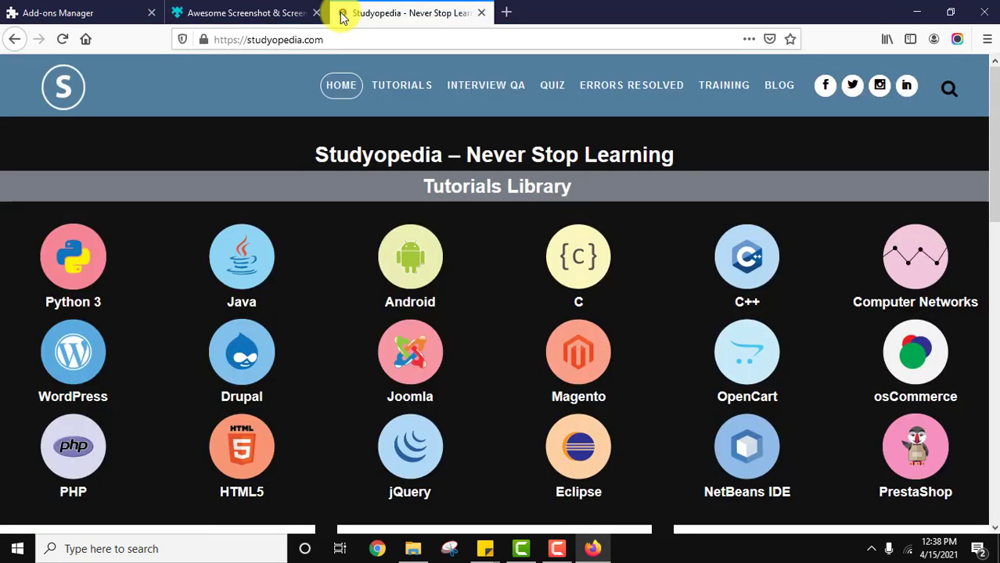
# Try an Awesome Screenshot selected-area capture around the site logo, then cancel it
pyautogui.click(958, 43)
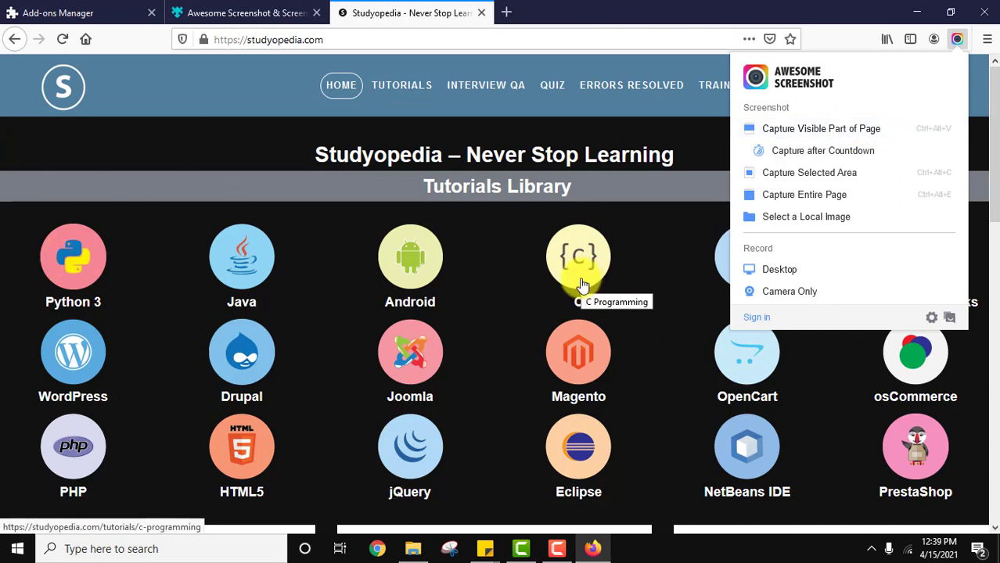
pyautogui.click(804, 181)
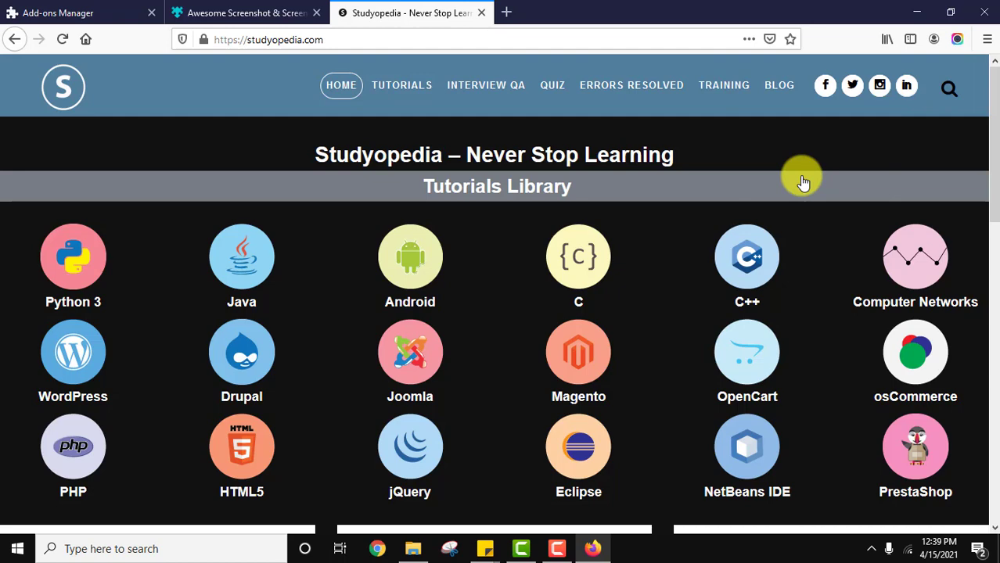
pyautogui.moveTo(13, 66); pyautogui.dragTo(361, 323)
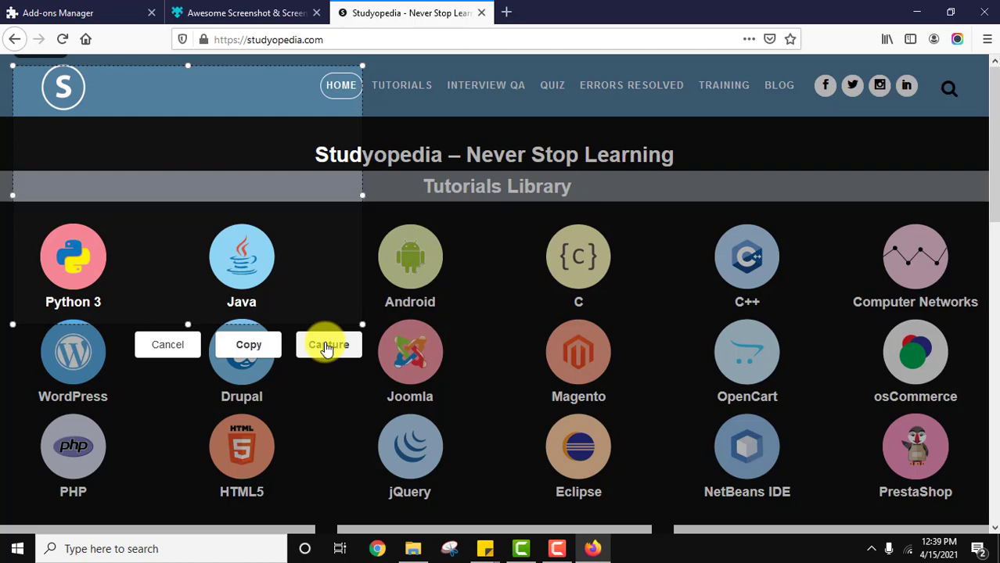
pyautogui.click(176, 344)
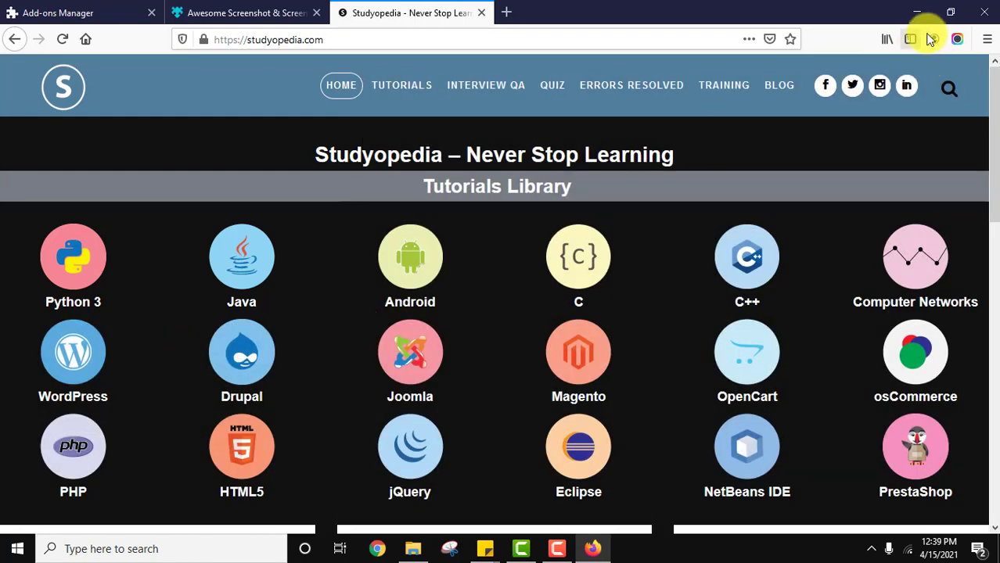
# Capture the entire Studyopedia page with Awesome Screenshot into the Annotate Image editor
pyautogui.click(957, 39)
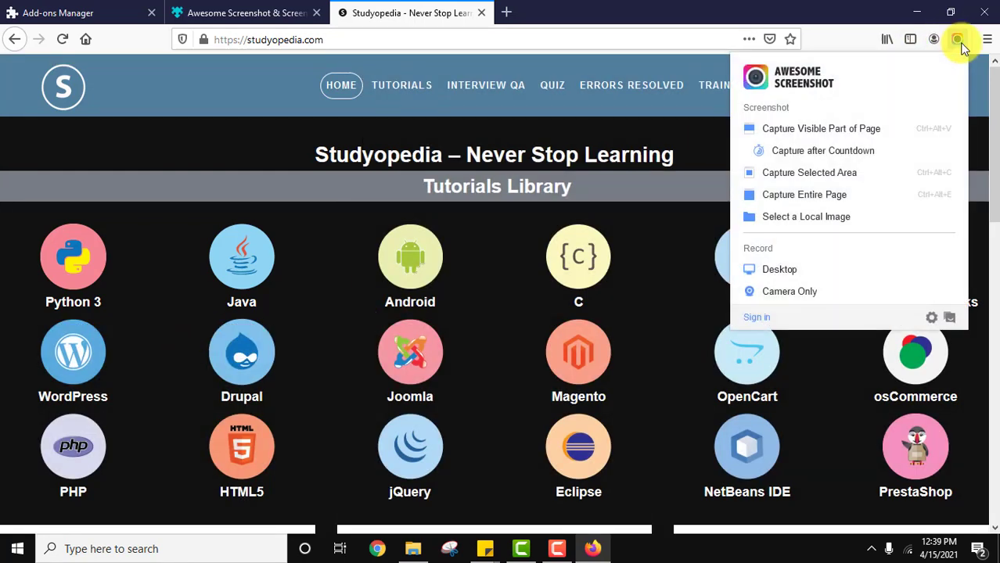
pyautogui.click(849, 196)
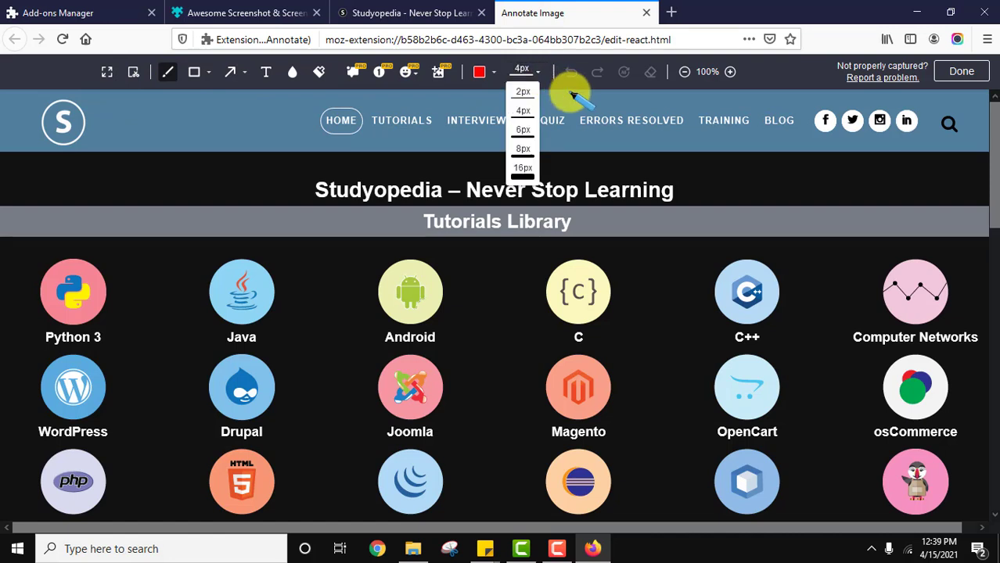
pyautogui.click(659, 84)
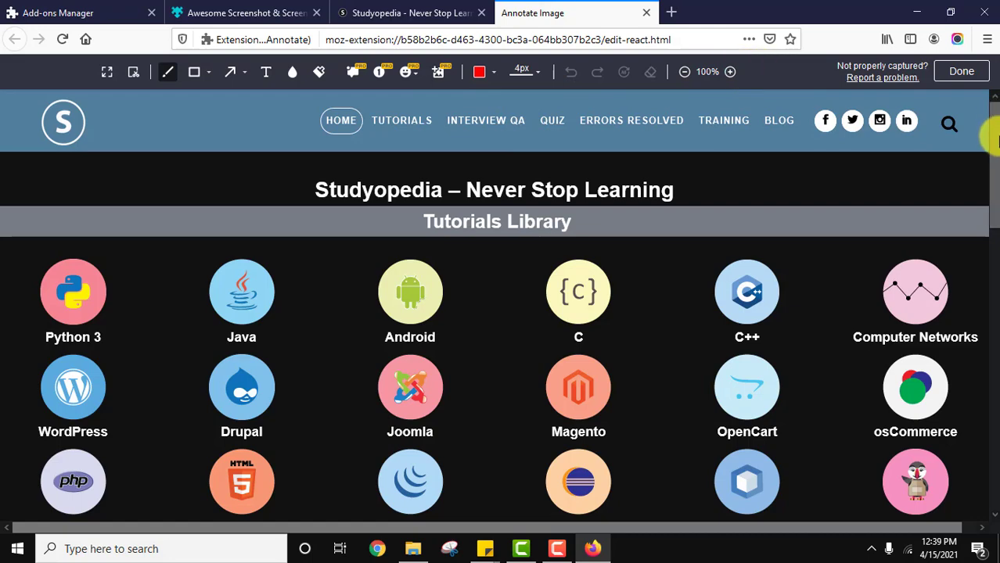
pyautogui.moveTo(991, 134)
pyautogui.mouseDown()
pyautogui.moveTo(996, 400)
pyautogui.moveTo(984, 130)
pyautogui.mouseUp()
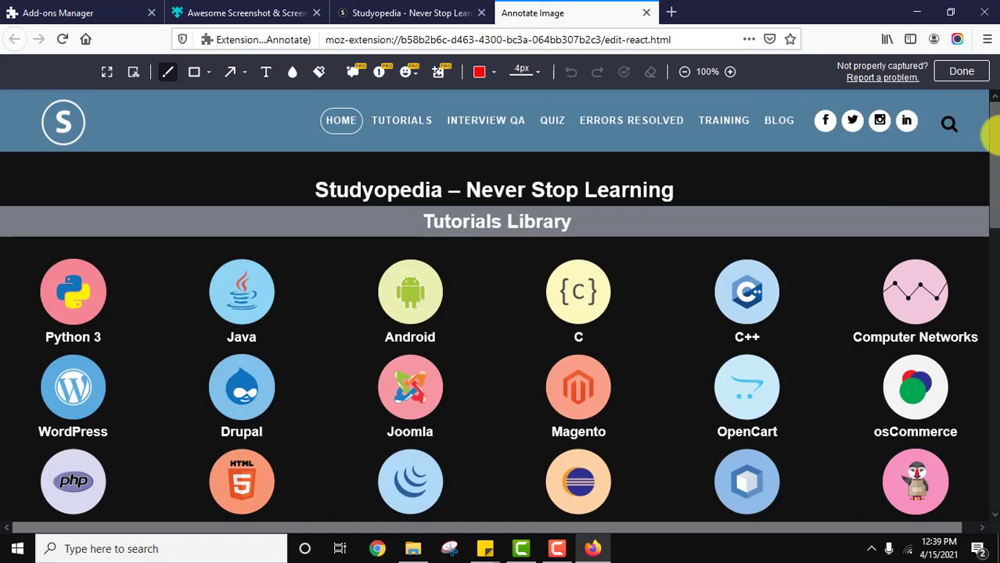
# Download the capture as a PDF named Studyopedia.pdf to the desktop, dropping 'Never Stop Learning'
pyautogui.click(960, 72)
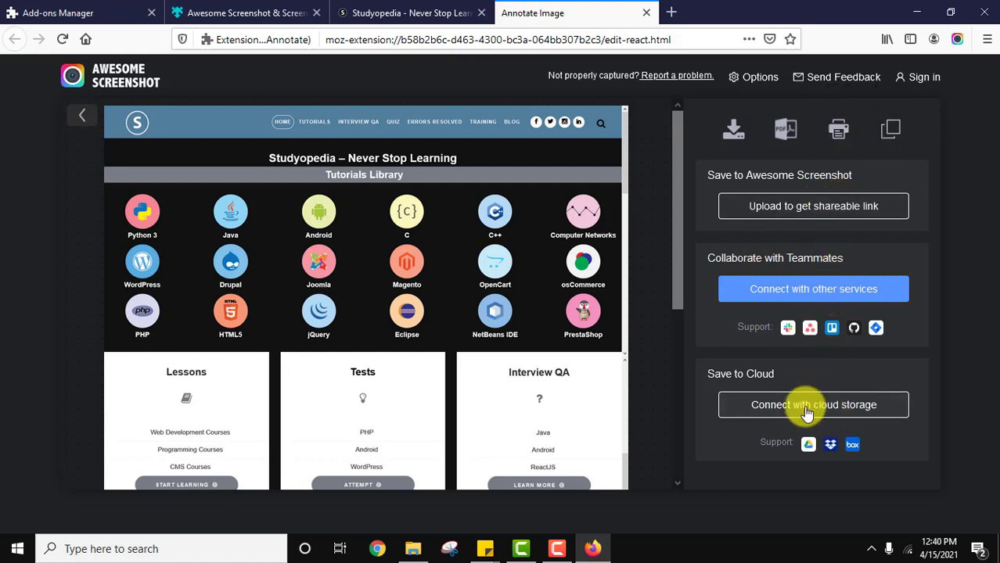
pyautogui.click(787, 133)
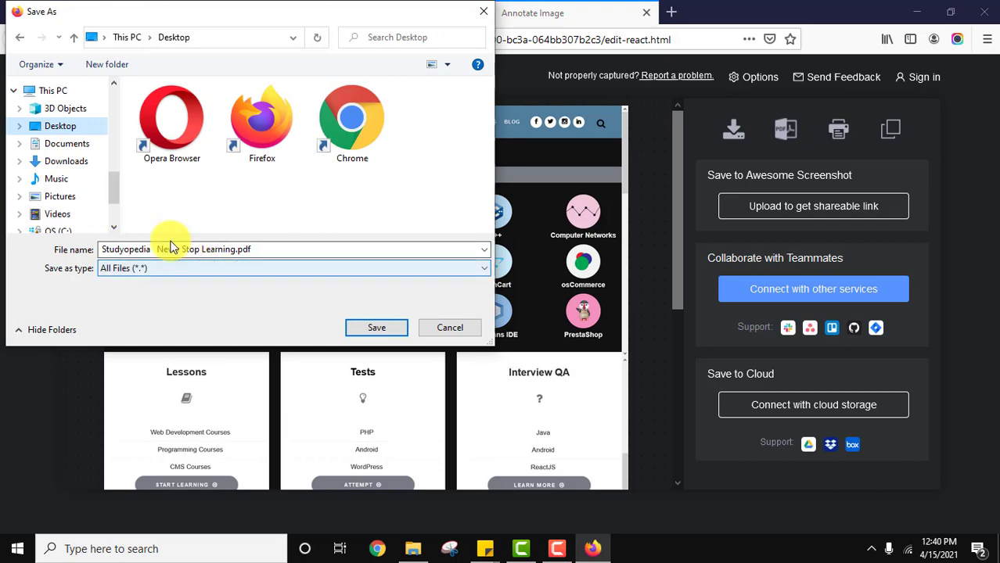
pyautogui.click(157, 248)
pyautogui.click(157, 248)
pyautogui.press('Delete')
pyautogui.press('Delete')
pyautogui.press('Delete')
pyautogui.press('Delete')
pyautogui.press('Delete')
pyautogui.press('Delete')
pyautogui.press('Delete')
pyautogui.press('Delete')
pyautogui.press('Delete')
pyautogui.press('Delete')
pyautogui.press('Delete')
pyautogui.press('Delete')
pyautogui.press('Delete')
pyautogui.press('Delete')
pyautogui.press('Delete')
pyautogui.press('Delete')
pyautogui.press('Delete')
pyautogui.press('Delete')
pyautogui.press('Delete')
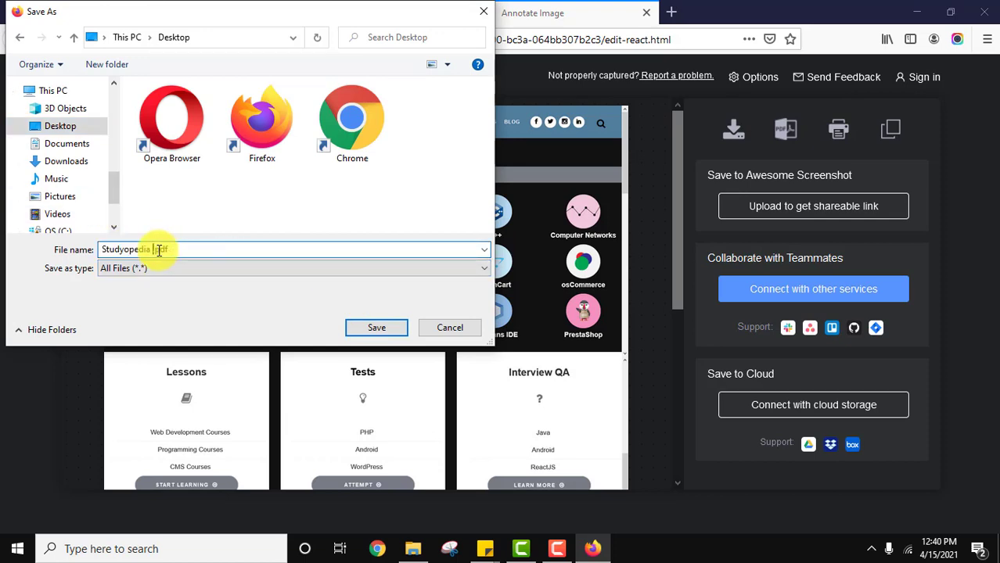
pyautogui.press('BackSpace')
pyautogui.click(387, 328)
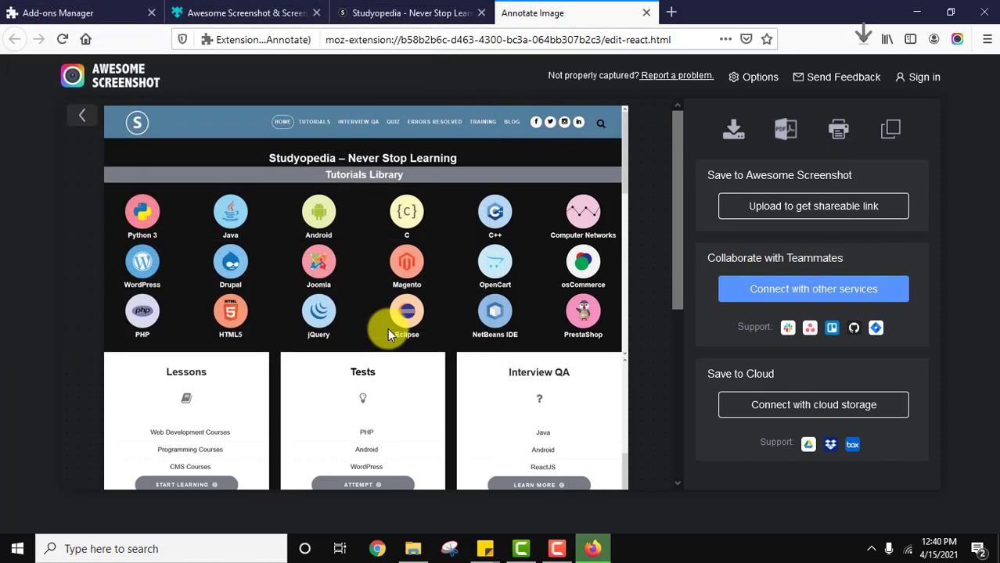
# Close the editor tab, then open Studyopedia.pdf from the desktop with Firefox
pyautogui.click(646, 14)
pyautogui.click(916, 12)
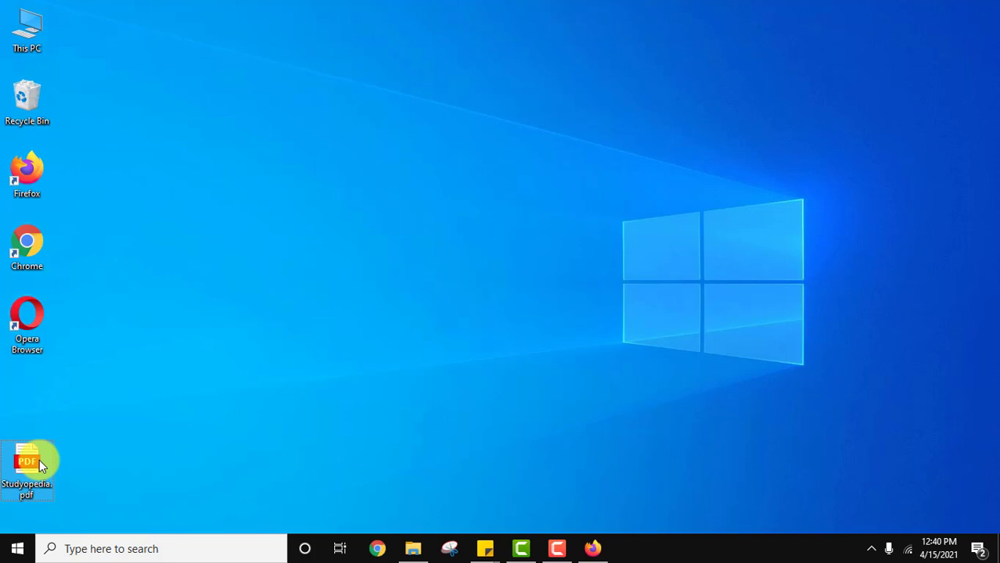
pyautogui.doubleClick(39, 459)
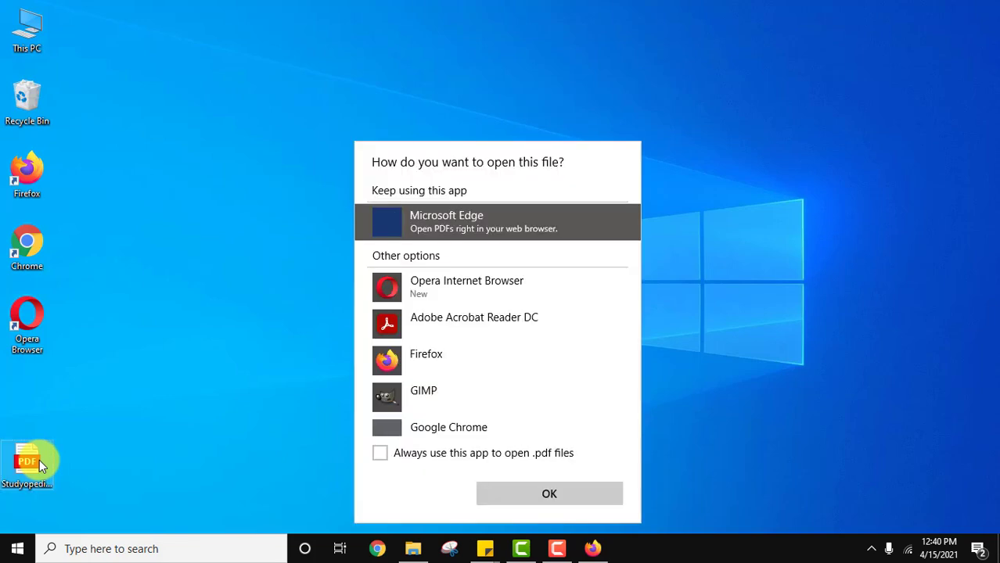
pyautogui.click(509, 364)
pyautogui.click(565, 498)
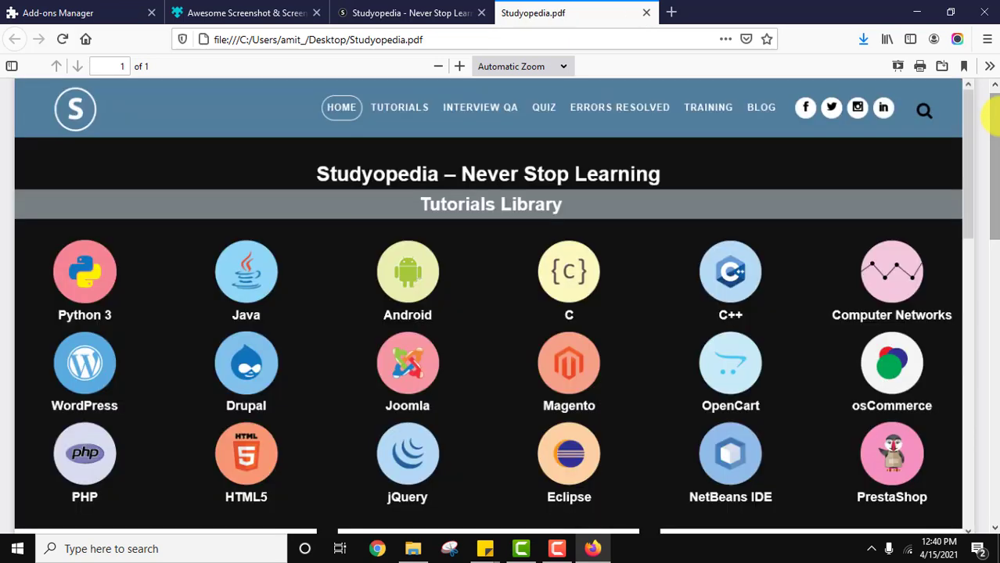
pyautogui.moveTo(994, 117); pyautogui.dragTo(991, 93)
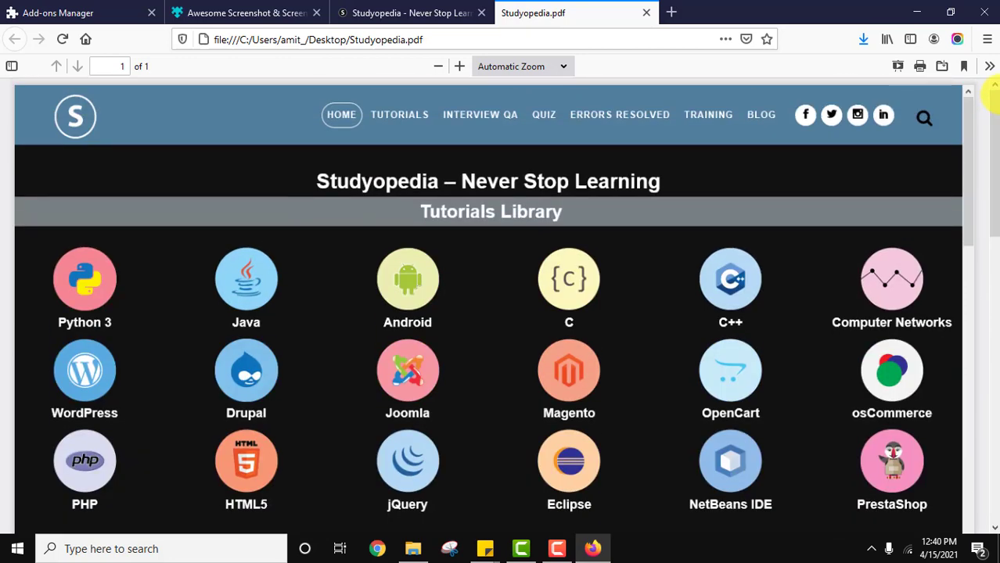